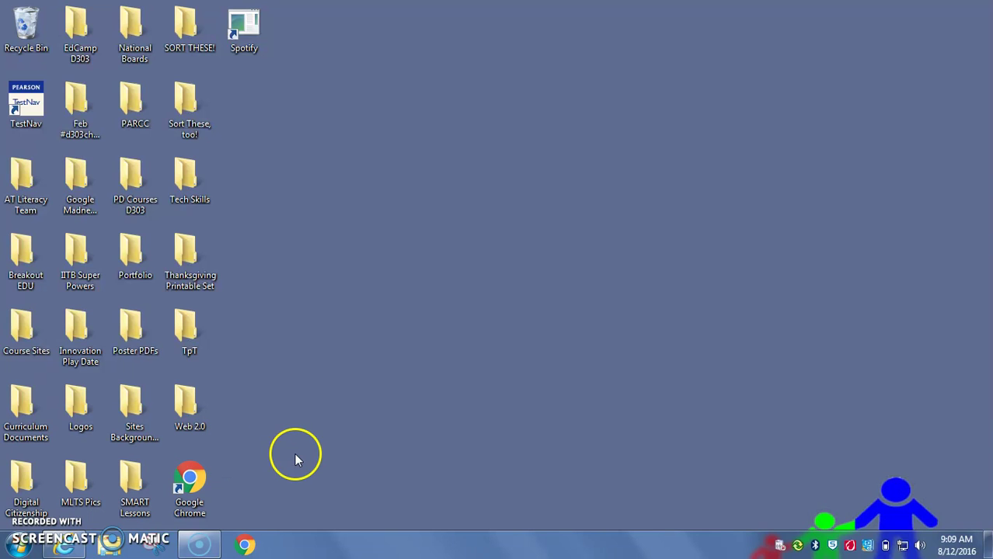
Launch a new Google Chrome window from the taskbar icon.
click(246, 546)
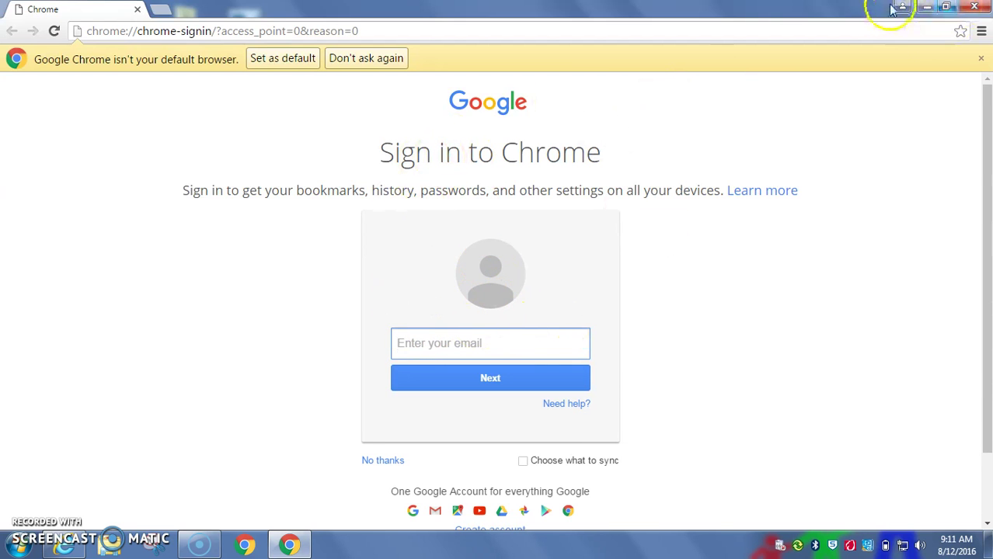
Open the profile menu for the default 'You' person from the avatar button.
click(902, 7)
Sign in to Chrome with the school d303.org email address and its password.
click(831, 171)
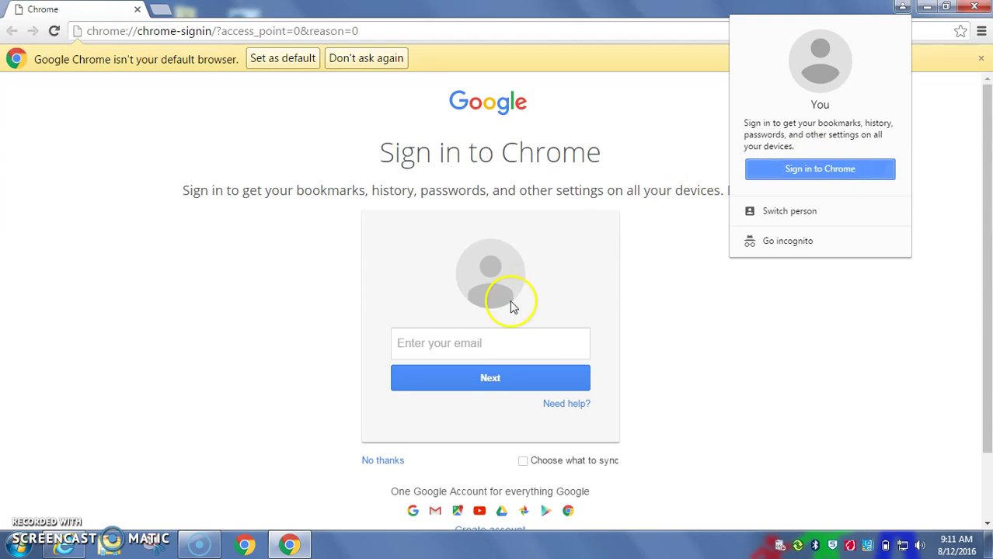
click(501, 349)
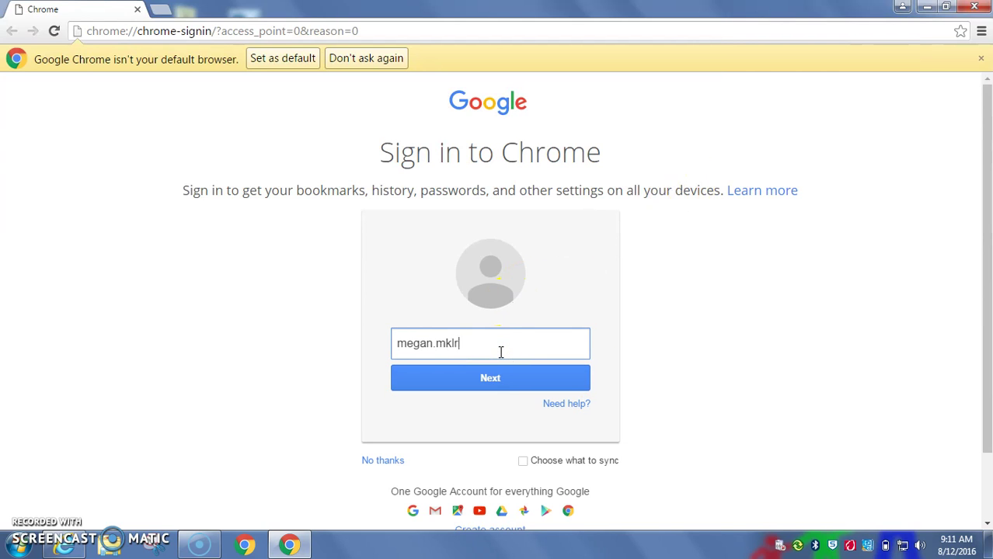
key(Return)
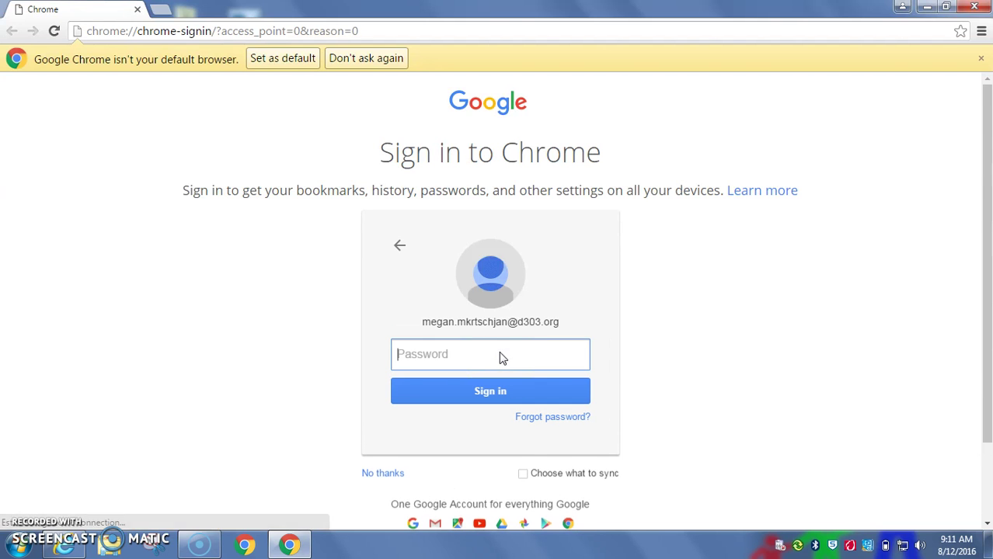
text(••••••••••)
key(Return)
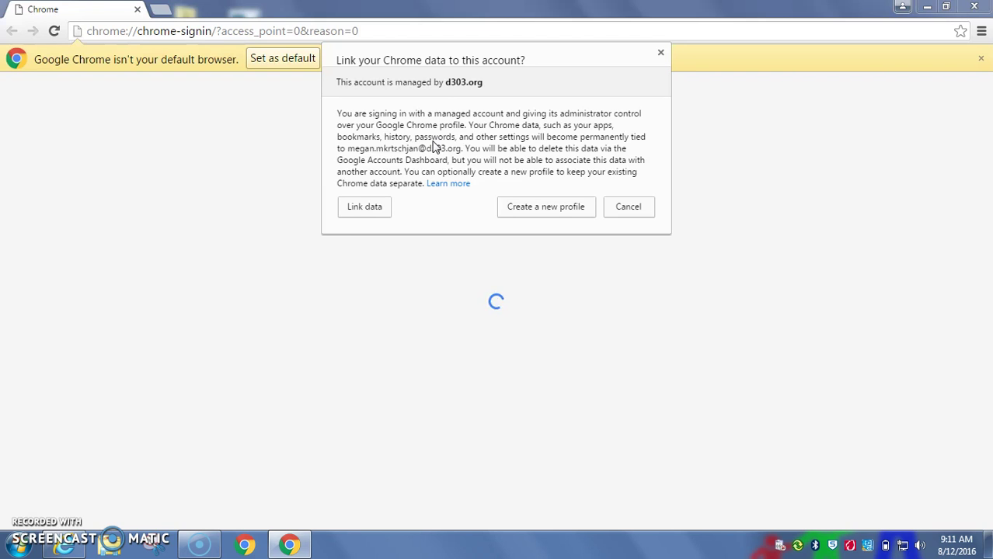
Link the Chrome data to the school account and acknowledge the signed-in confirmation.
click(370, 207)
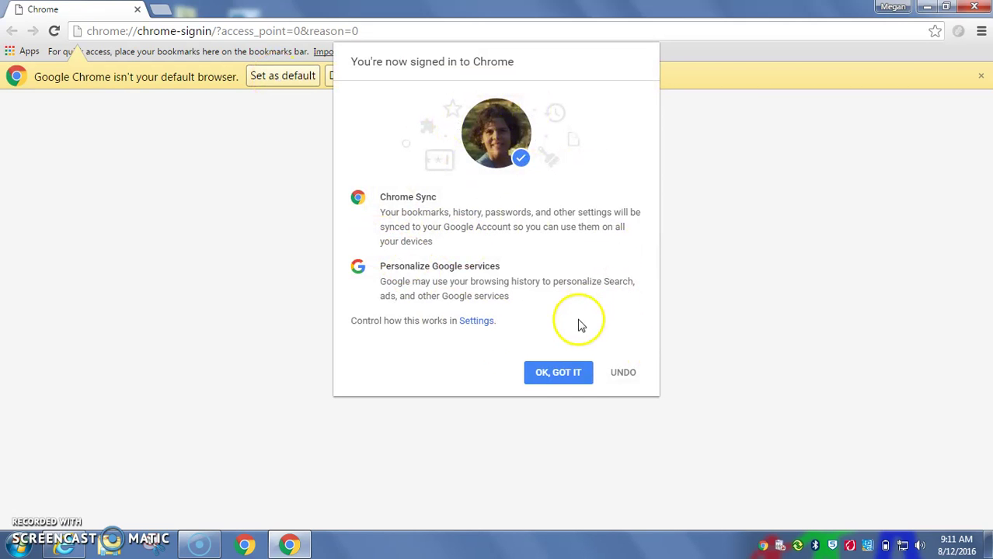
click(573, 379)
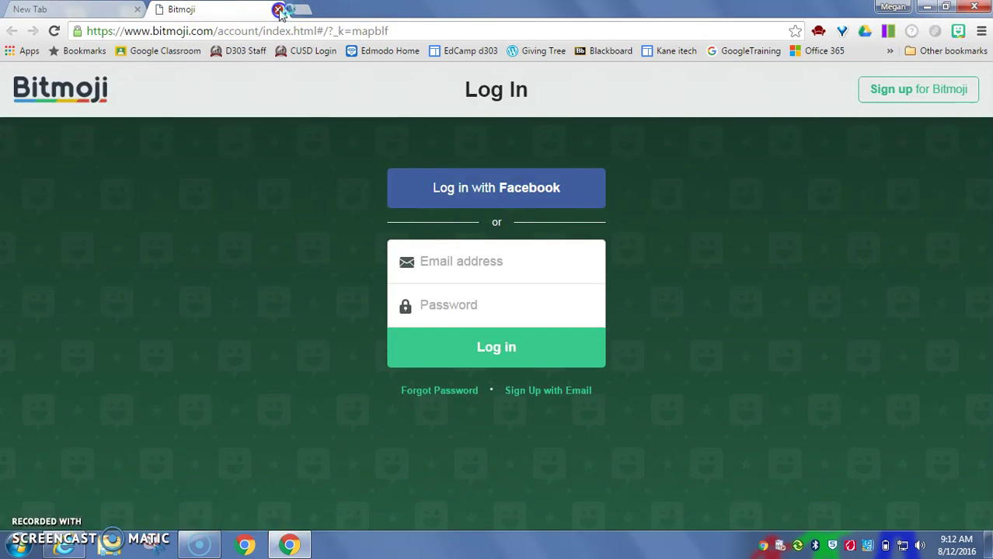
Close the Bitmoji tab, load Gmail, dismiss the Hangouts popup, and open the profile menu.
click(279, 10)
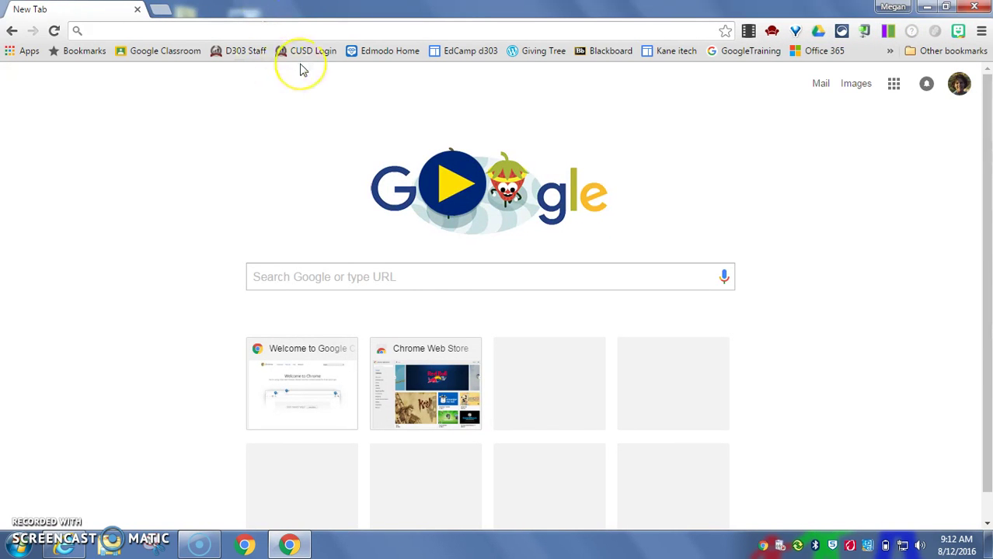
text(gmail.com)
key(Return)
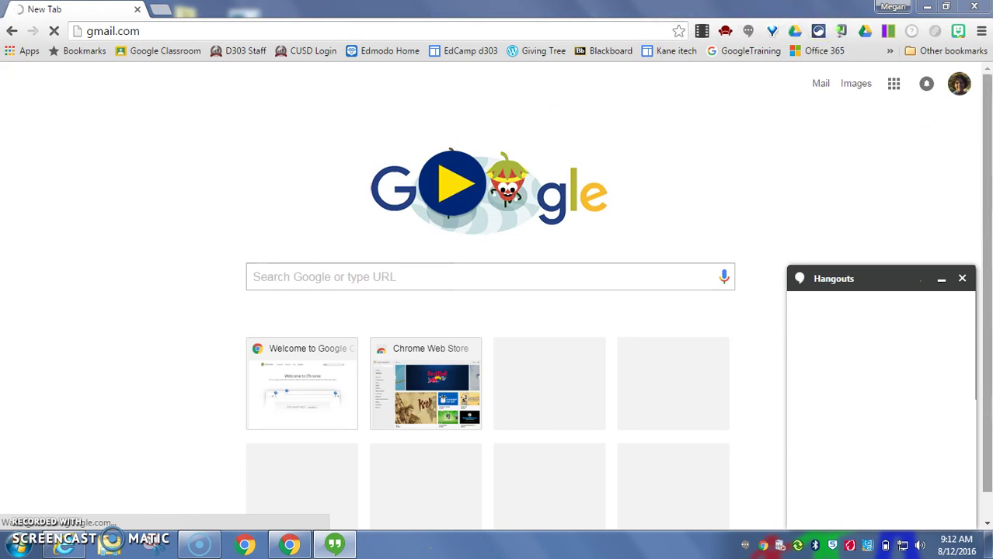
click(962, 279)
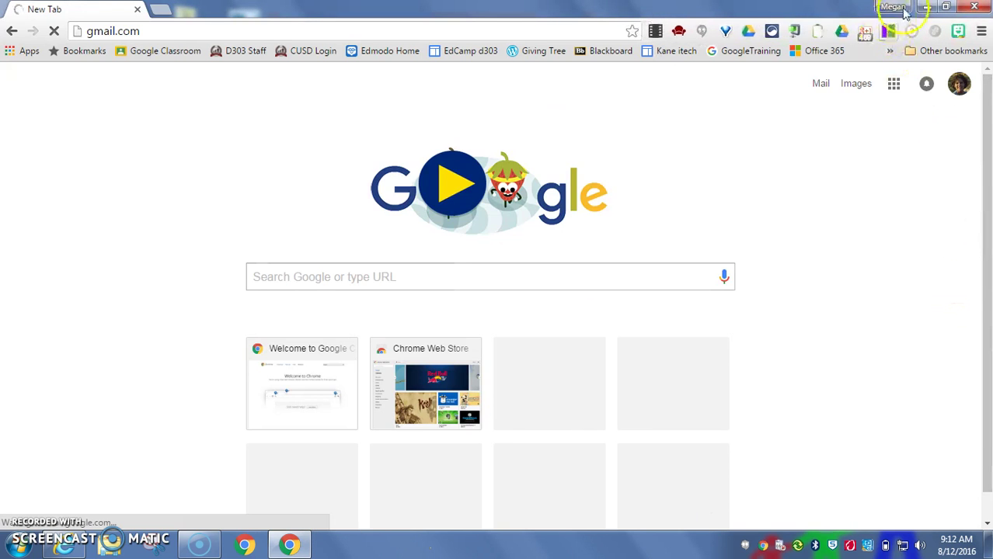
click(895, 7)
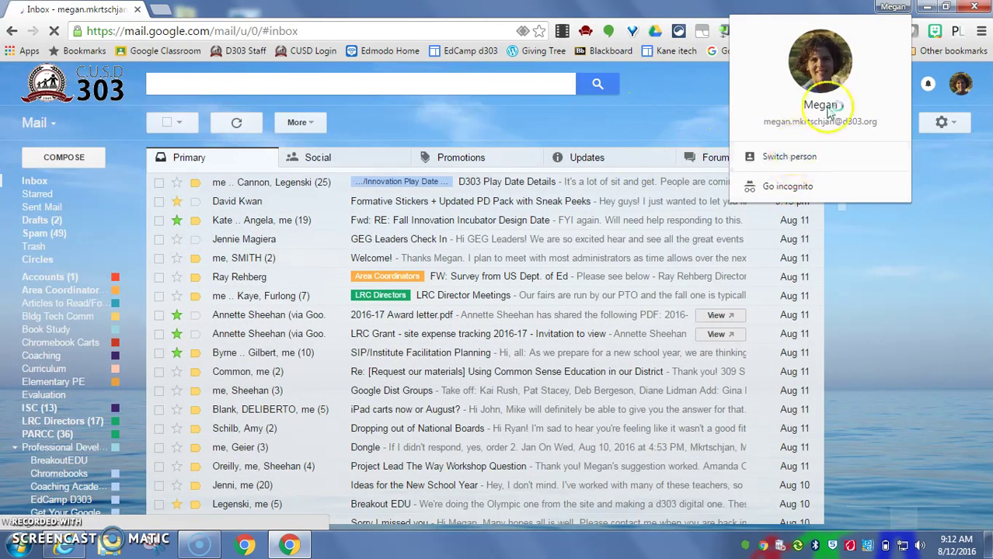
Add a new person via Switch person, opening a Person 1 window.
click(781, 169)
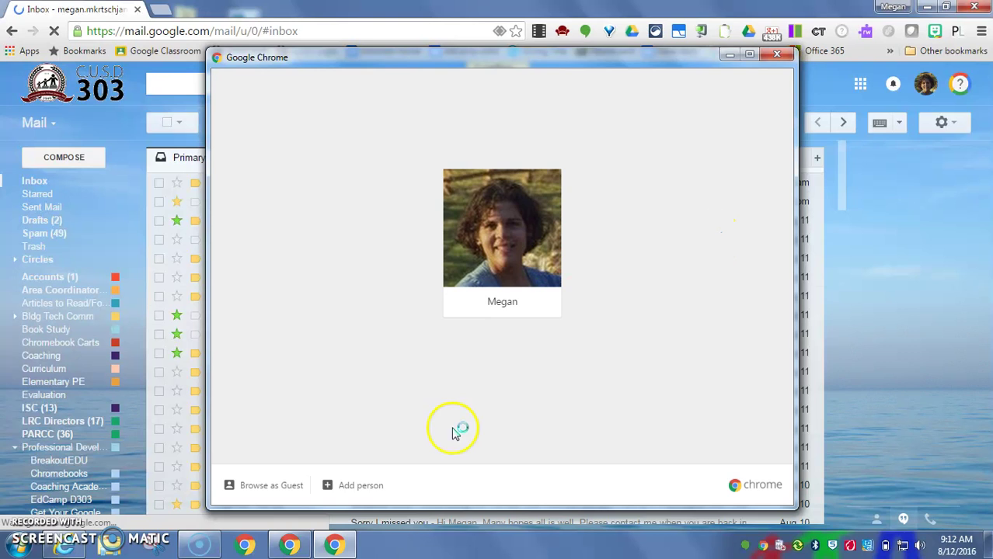
click(357, 486)
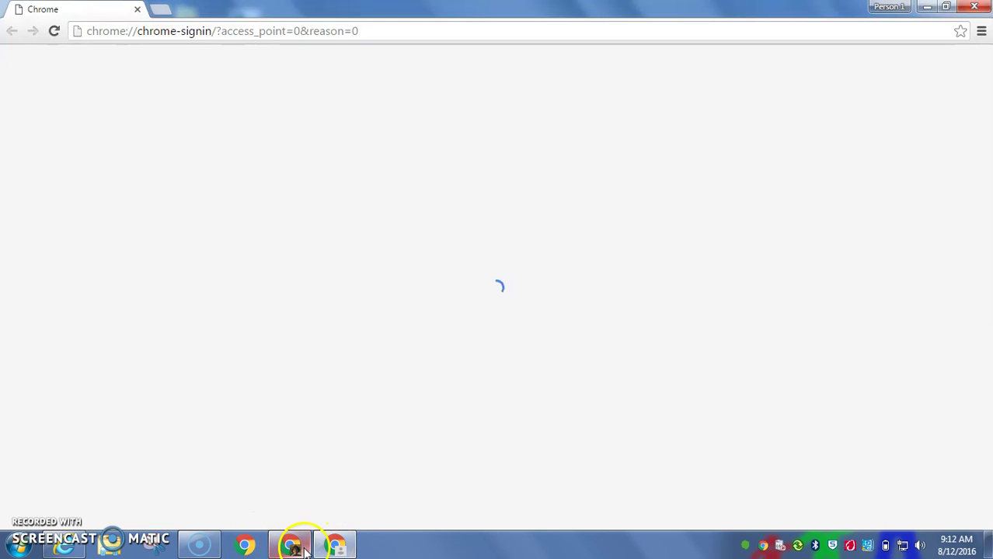
Close the Note Board desktop notification.
mouse_move(299, 550)
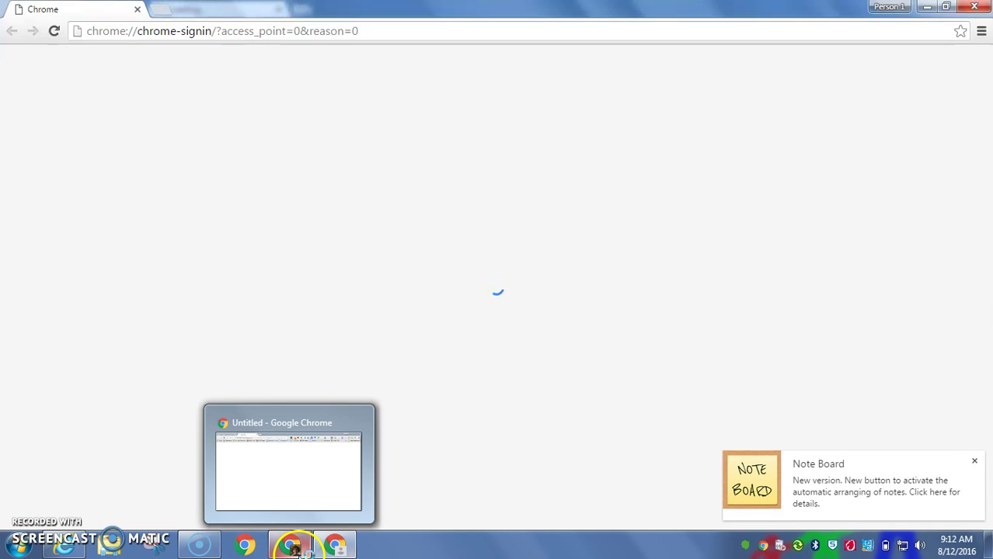
click(974, 461)
mouse_move(299, 550)
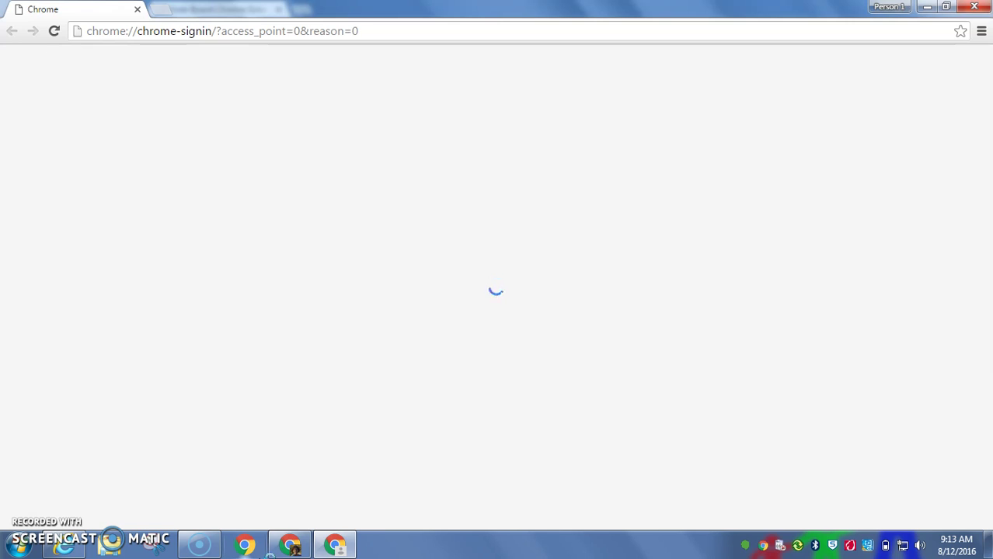
Replace the Note Board and Inbox tabs with the D303 Staff bookmark page.
click(319, 447)
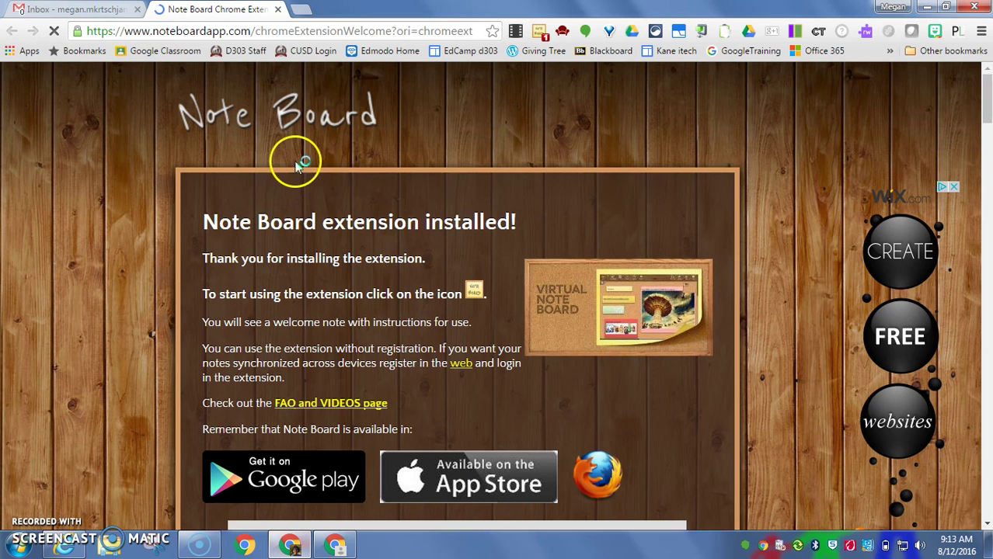
click(277, 8)
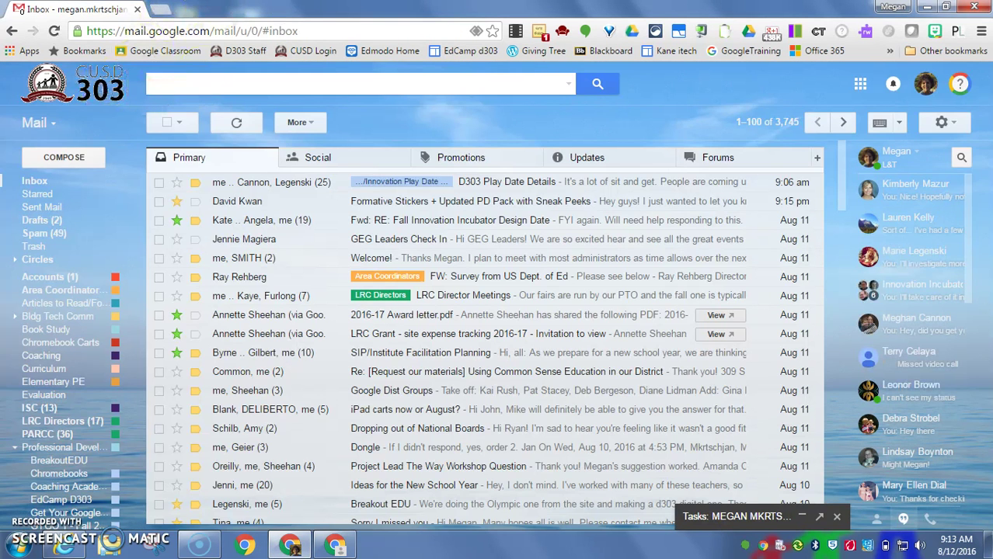
click(159, 9)
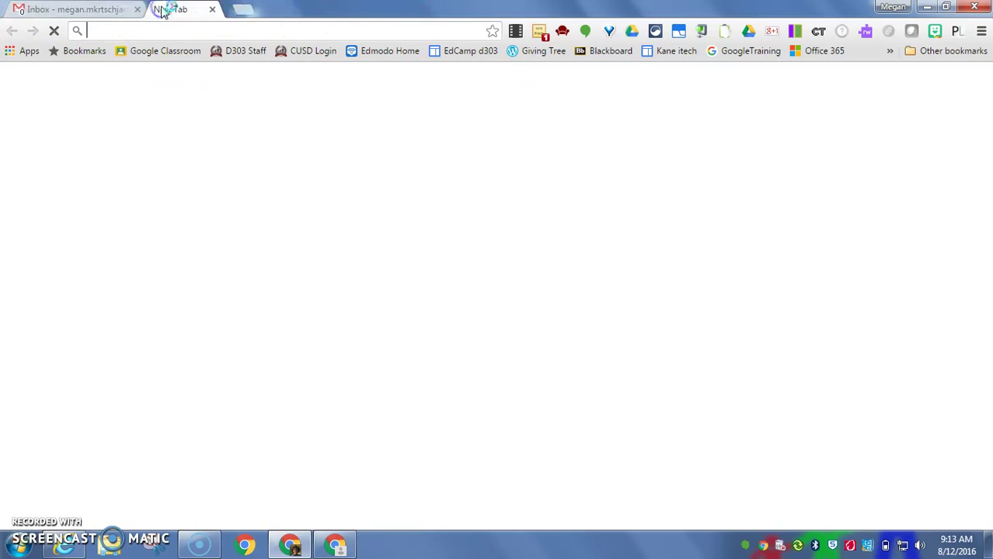
click(243, 50)
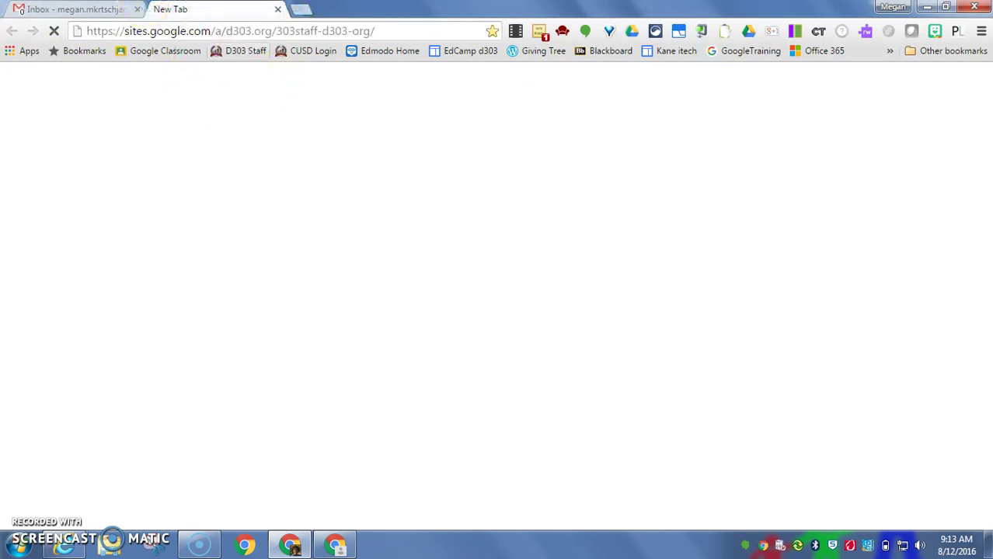
click(139, 9)
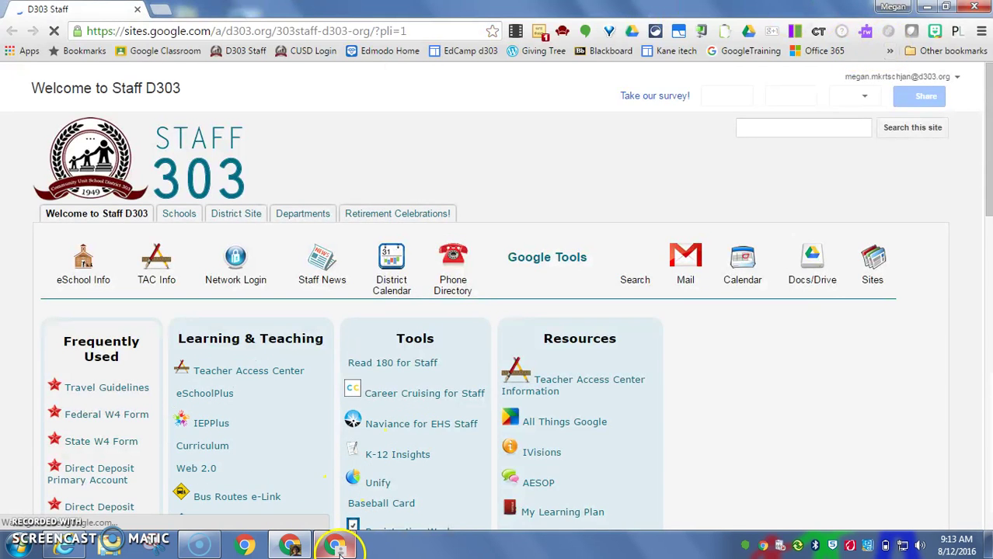
Attempt signing in from the Person 1 window, then close that unused window.
click(335, 545)
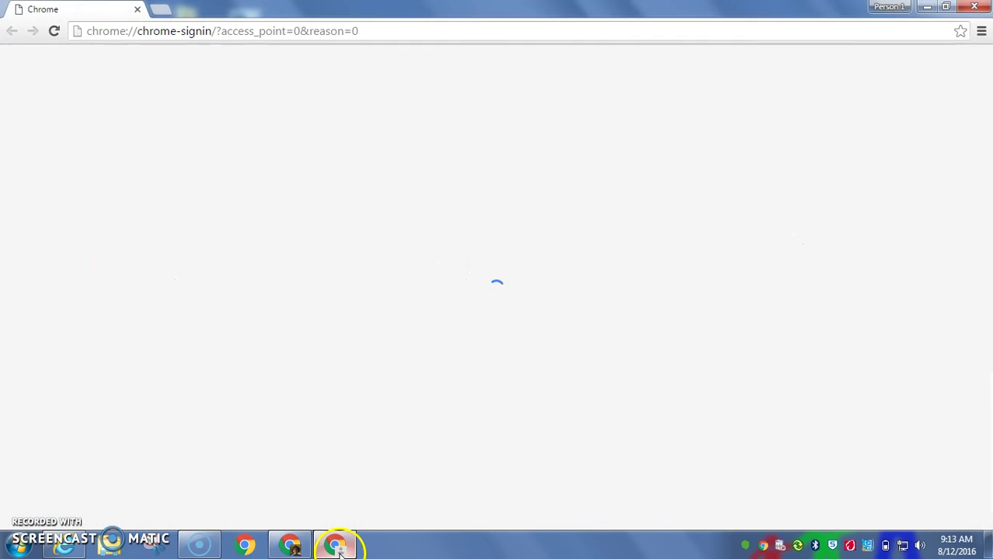
click(885, 7)
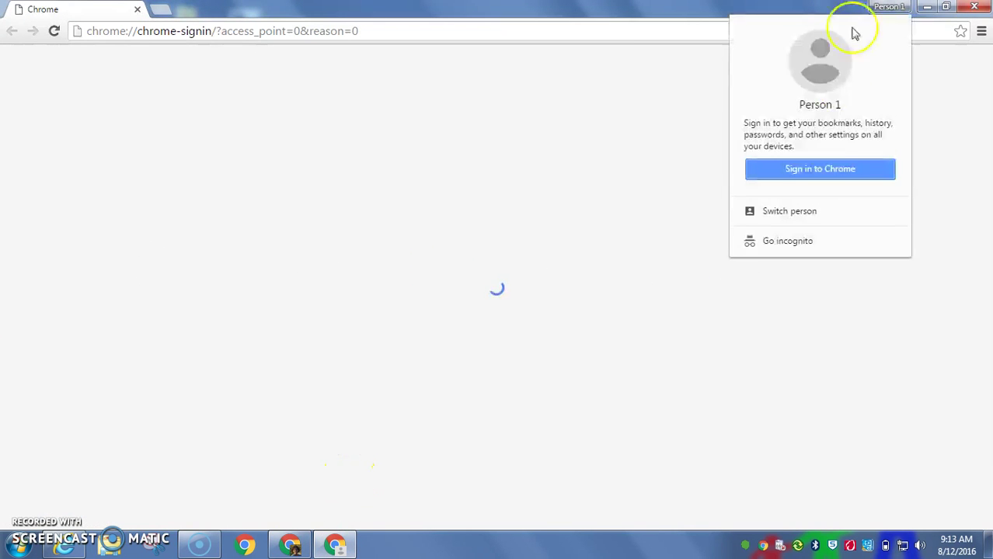
click(827, 169)
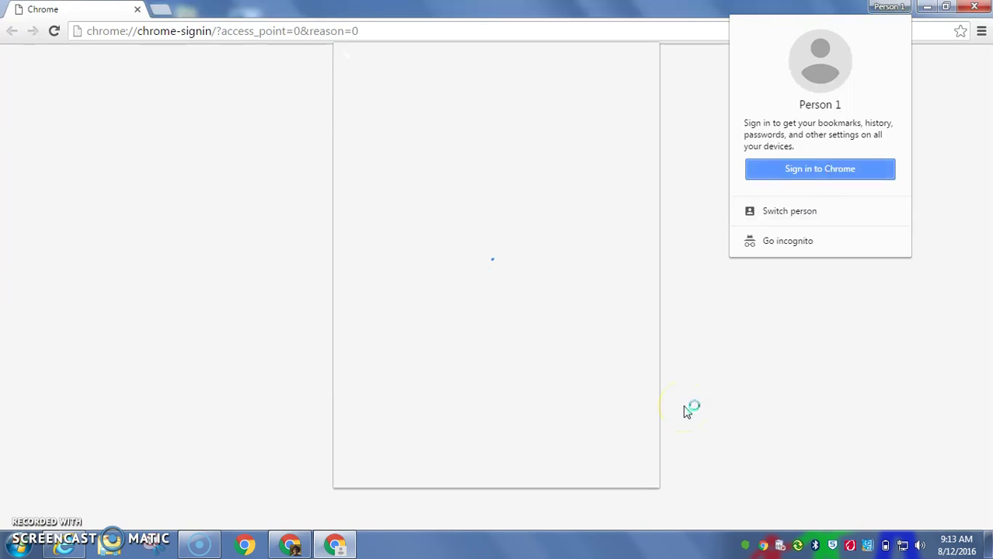
click(805, 184)
click(802, 177)
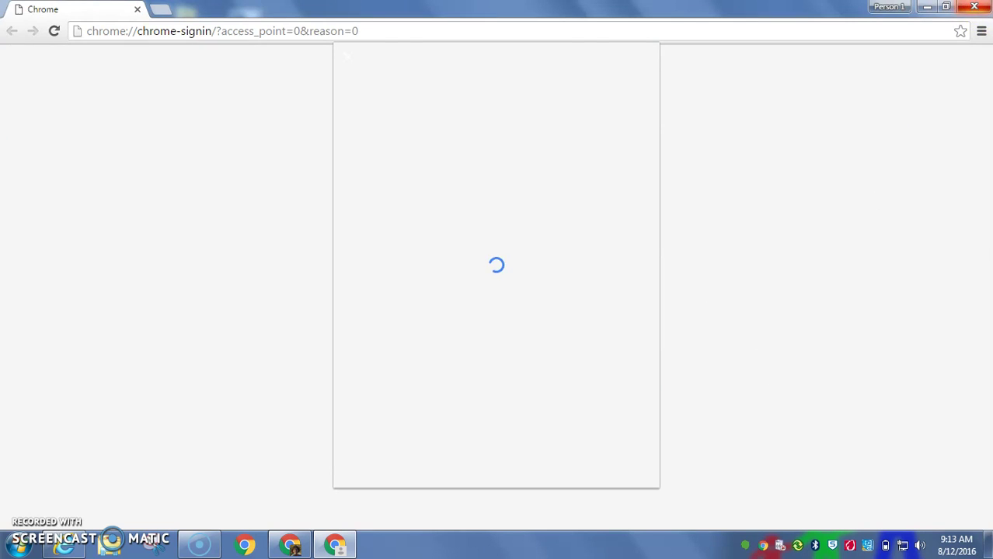
click(975, 8)
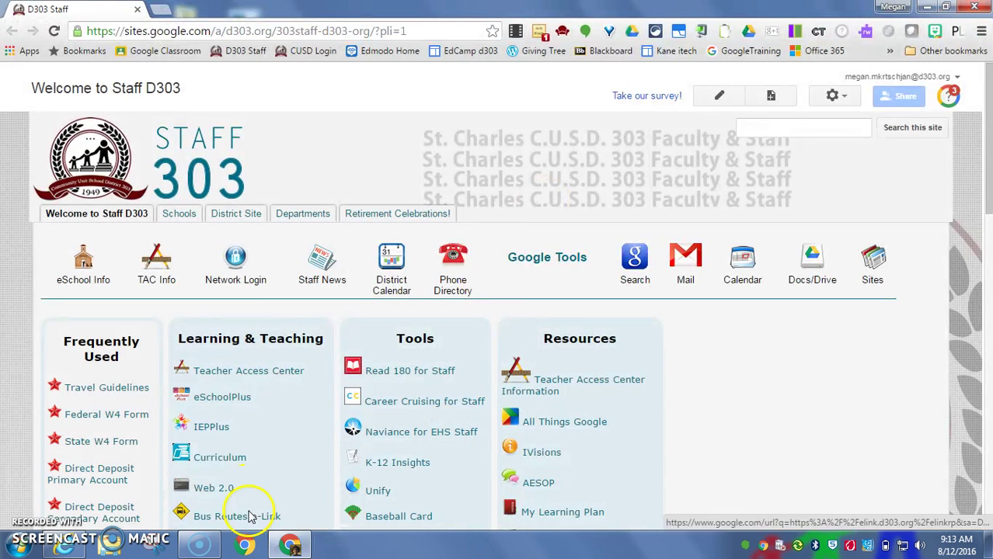
Add another person through Switch person, opening a Person 2 window.
click(893, 7)
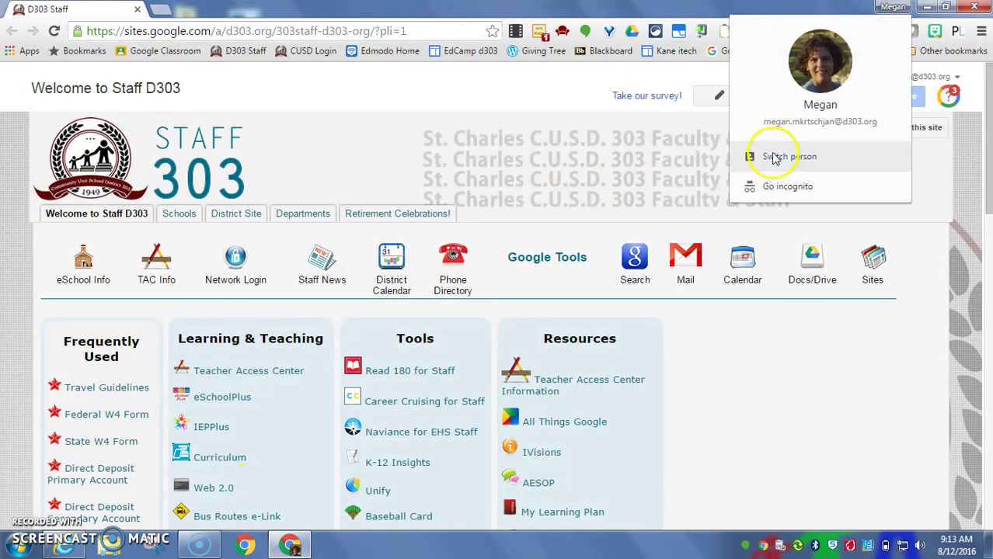
click(783, 156)
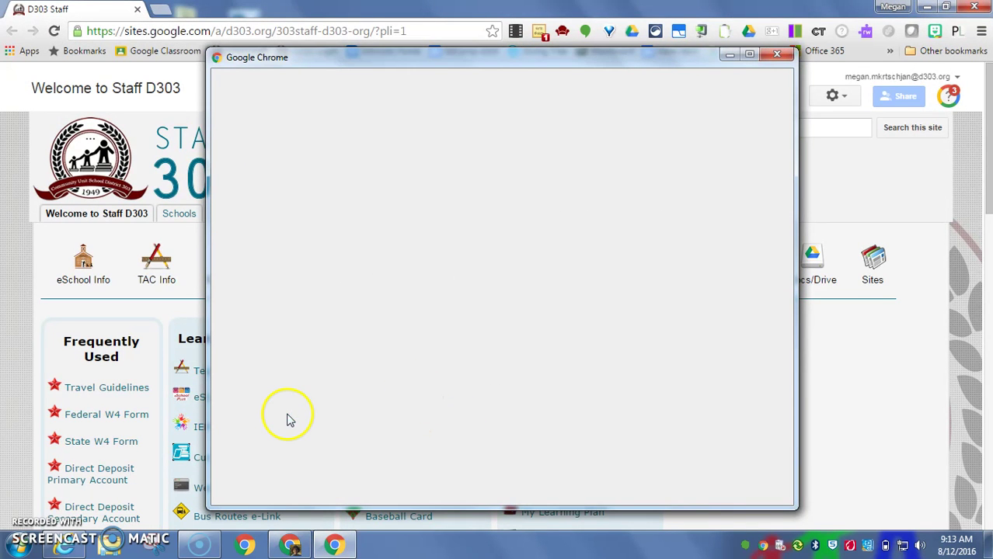
click(362, 487)
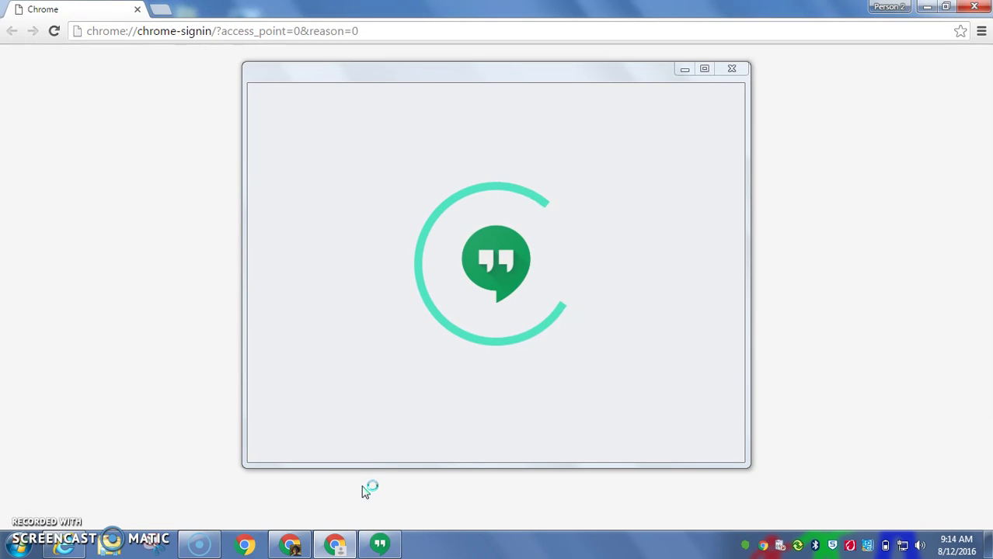
Close Hangouts and sign in with the personal Gmail address, password and SMS verification code.
click(731, 68)
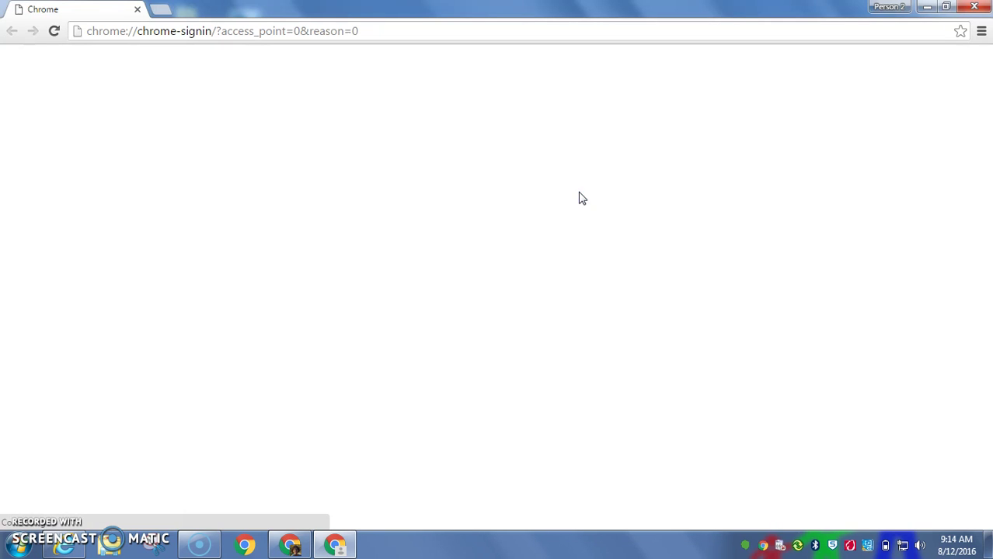
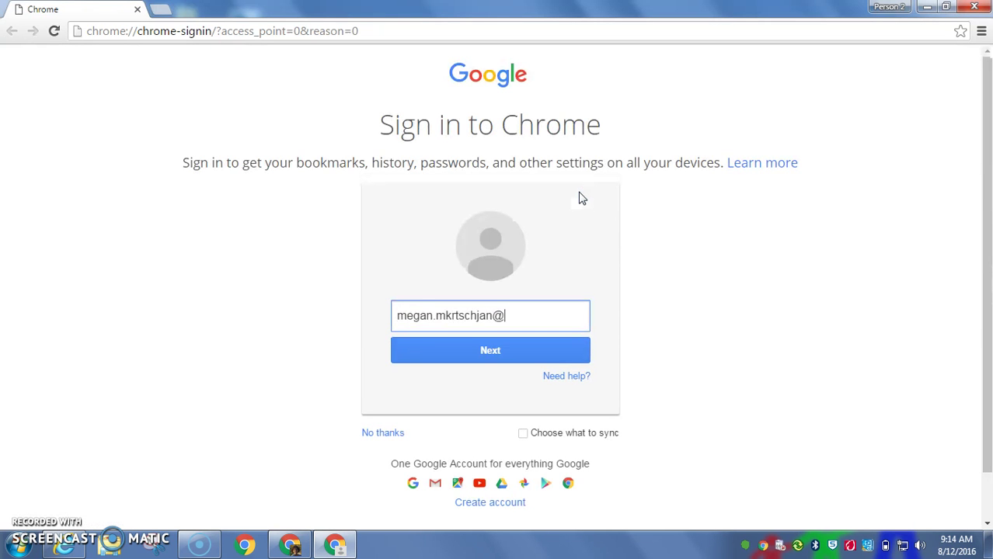
key(Return)
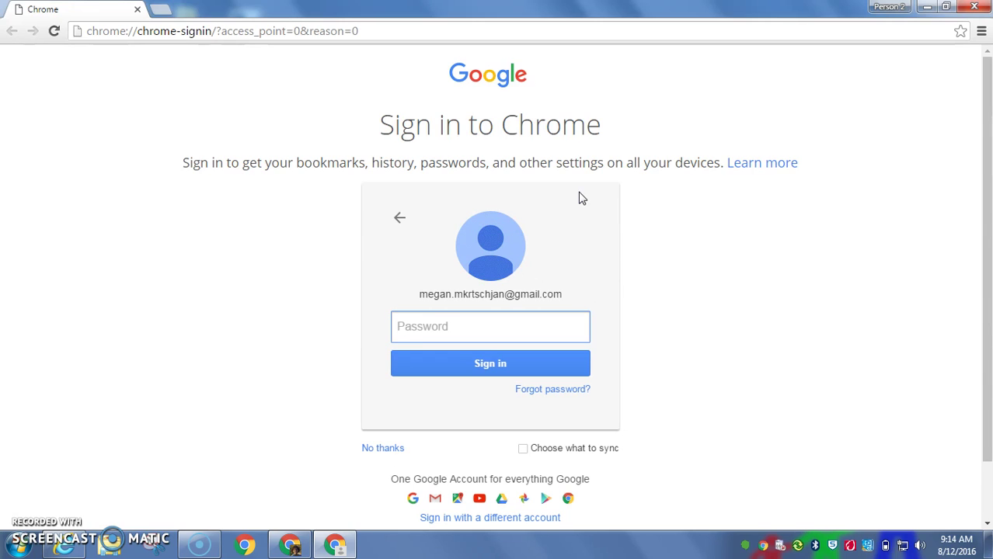
key(BackSpace)
key(Return)
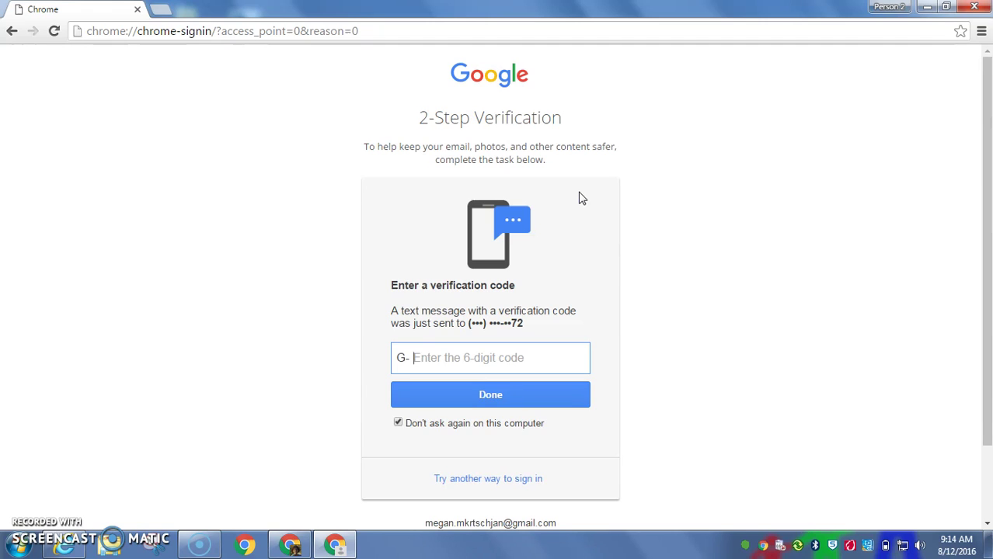
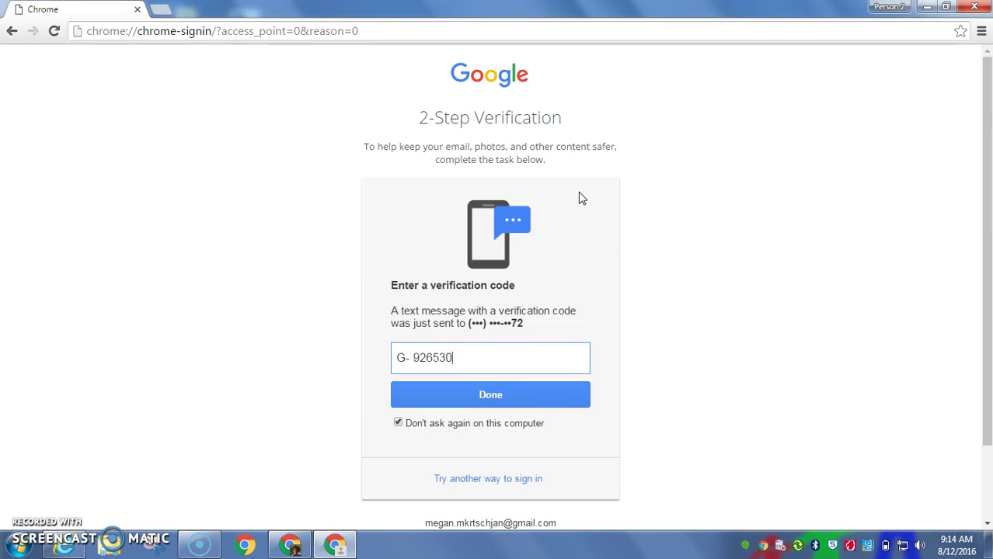
click(491, 397)
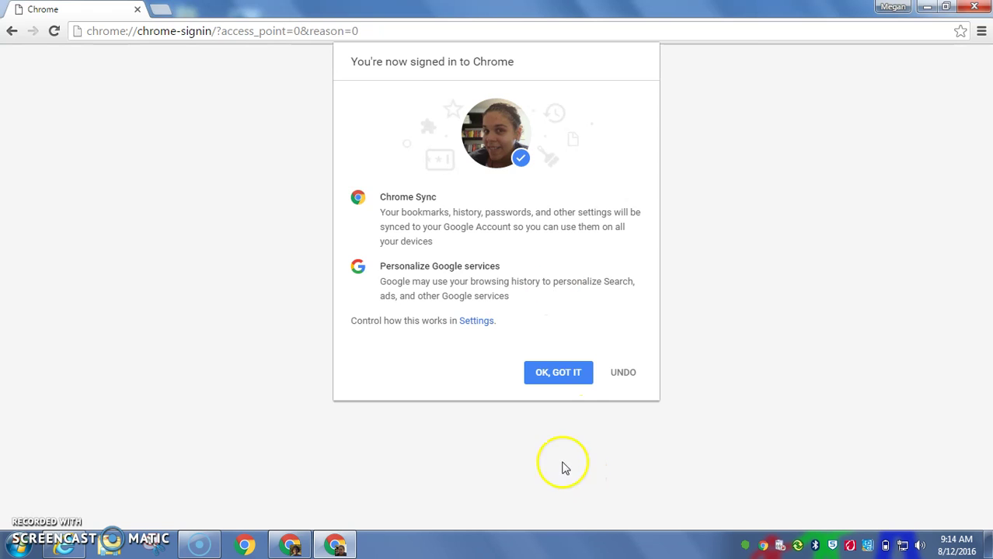
Dismiss the signed-in confirmation and glance at the personal profile's menu on the new tab page.
click(559, 370)
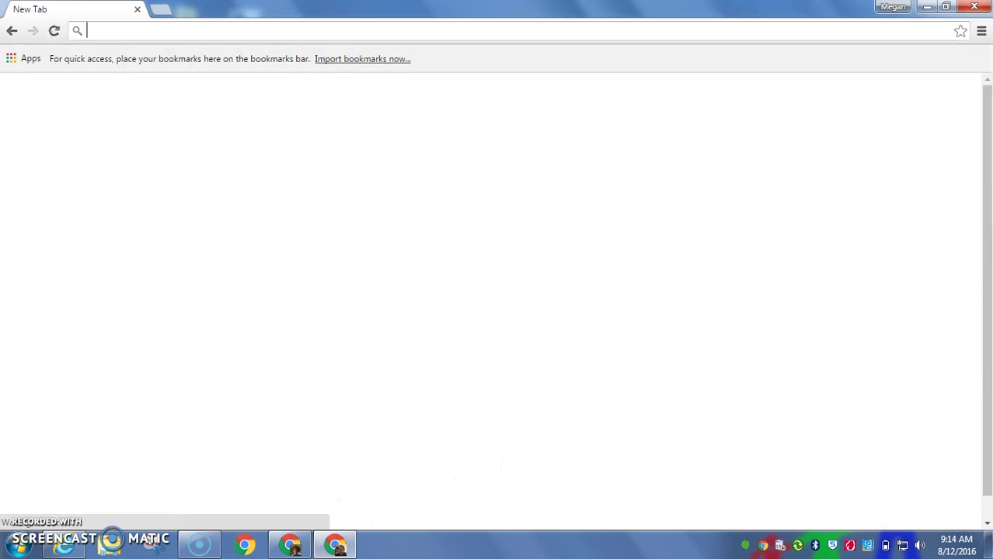
click(892, 10)
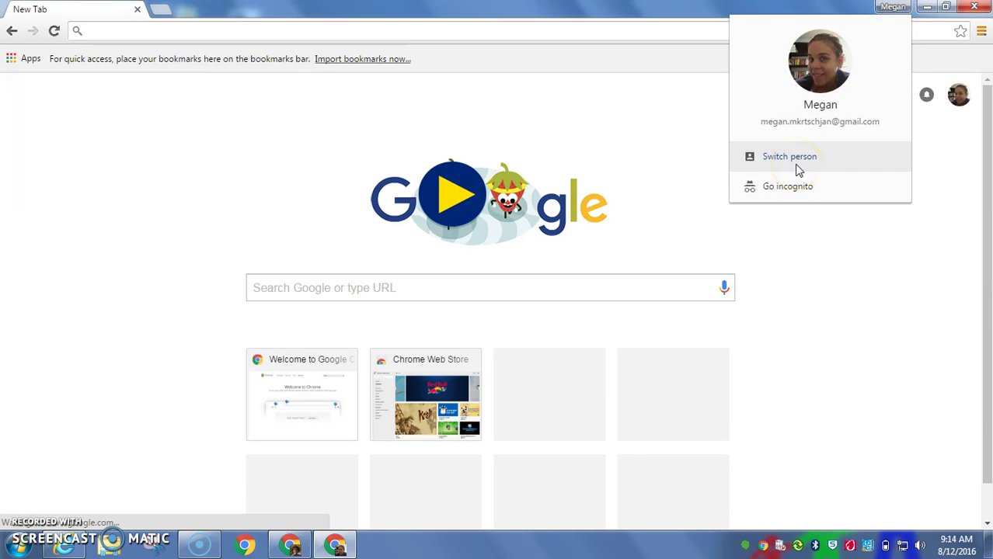
click(119, 256)
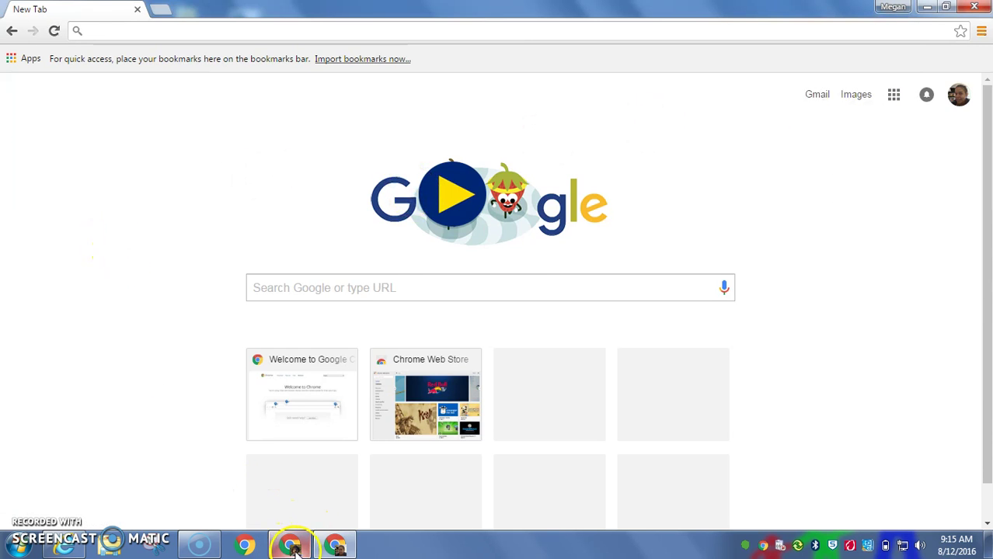
In the D303 Staff window, go Curriculum > Literacy > Grade 6 ELA > Unit 2 ELA, then return to the personal window.
mouse_move(334, 548)
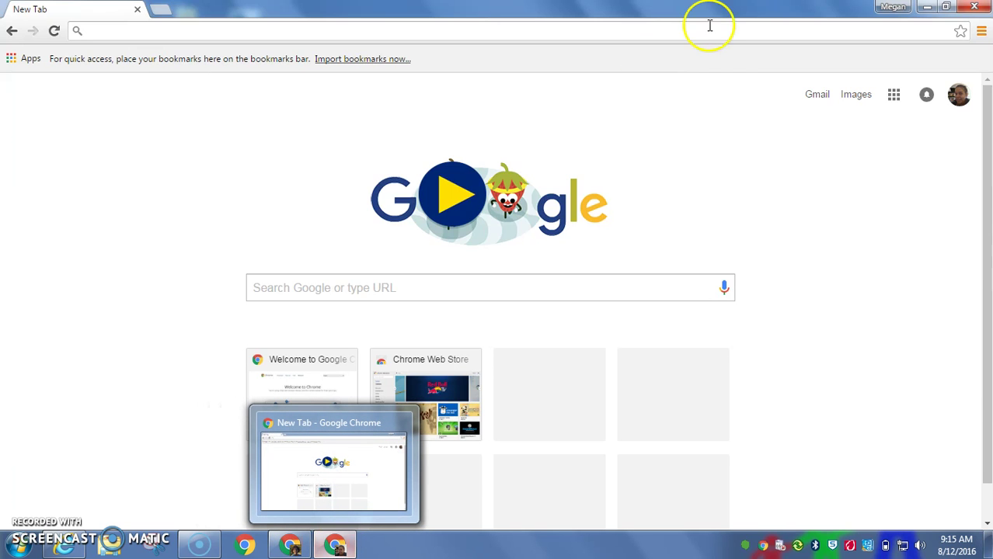
click(290, 546)
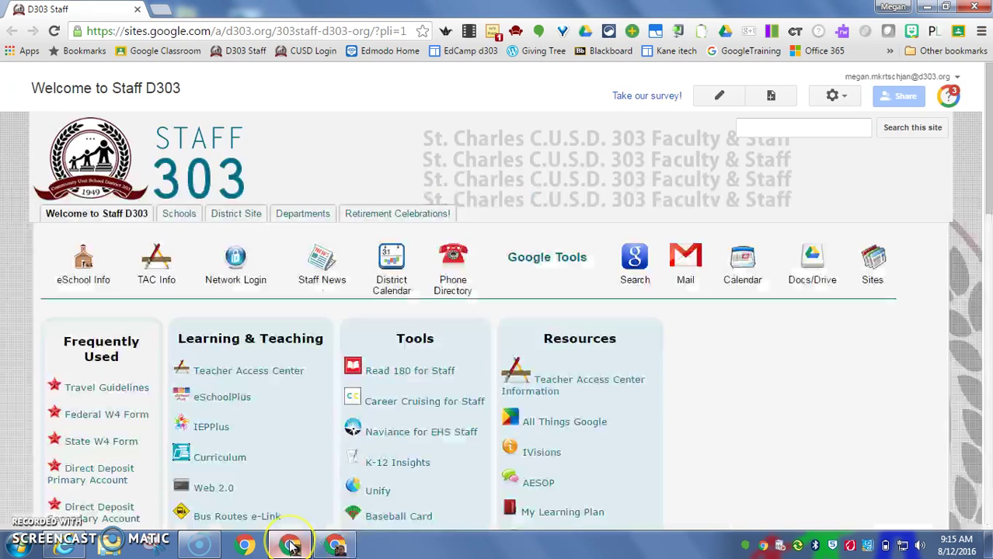
click(230, 459)
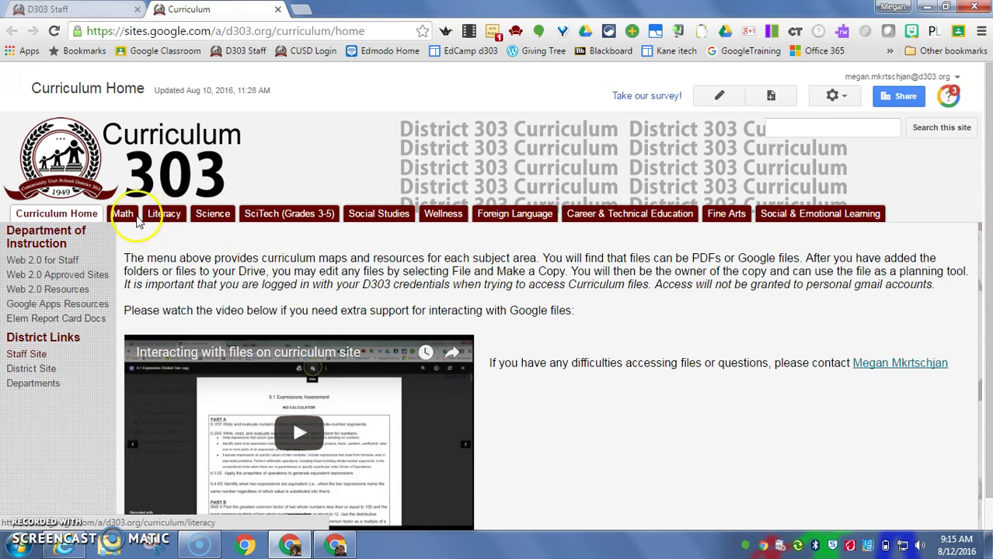
click(161, 219)
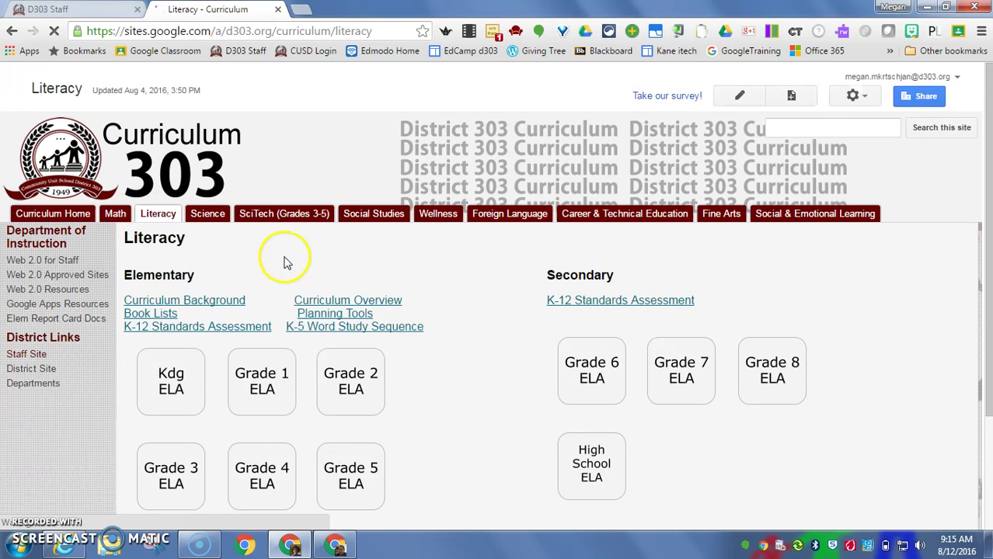
click(592, 371)
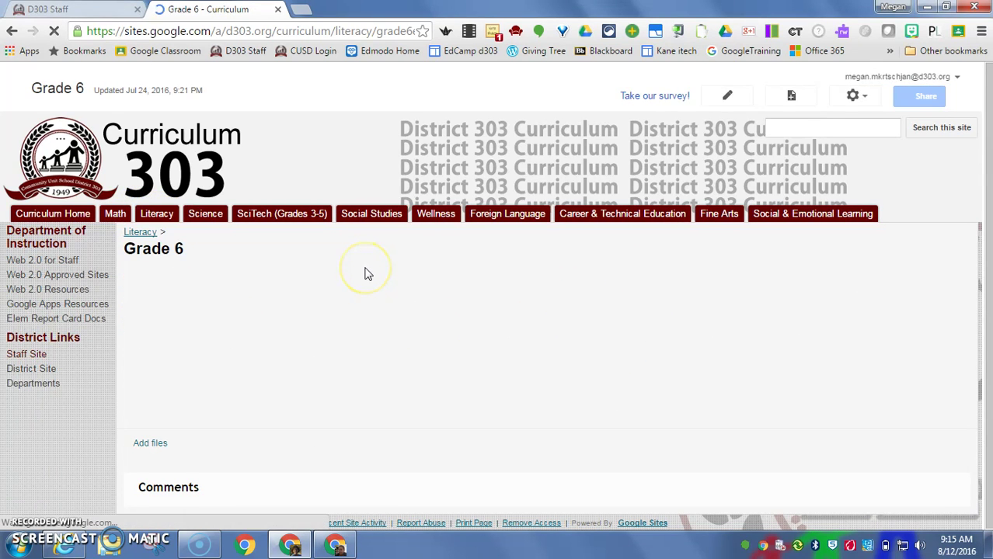
click(262, 327)
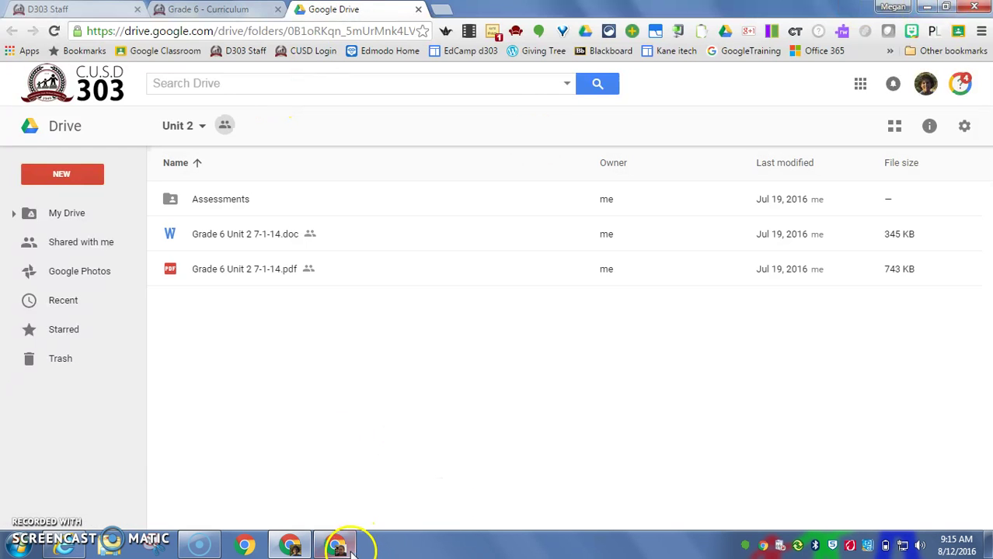
click(337, 544)
Try staff.d303.org, then load the district home page d303.org instead.
click(175, 28)
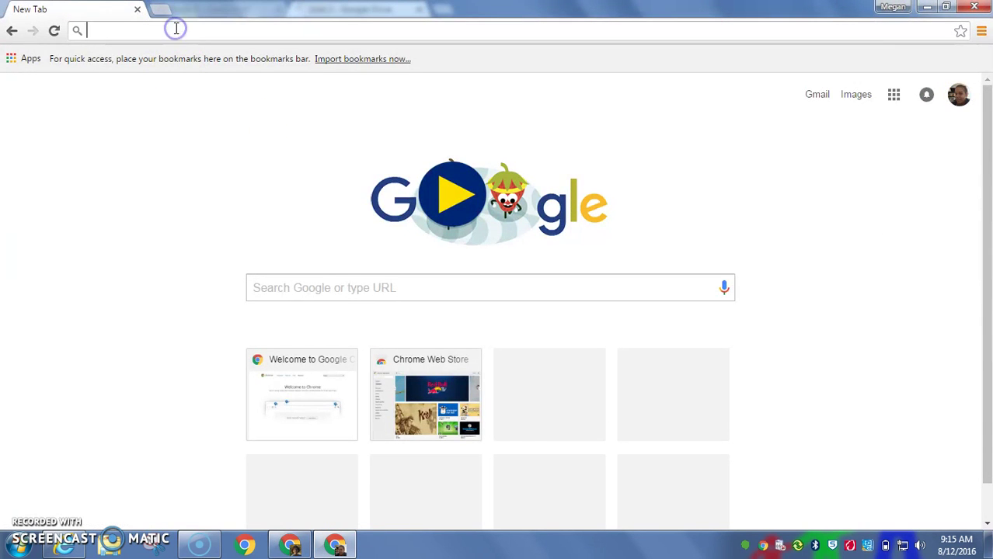
text(staff.d303.org)
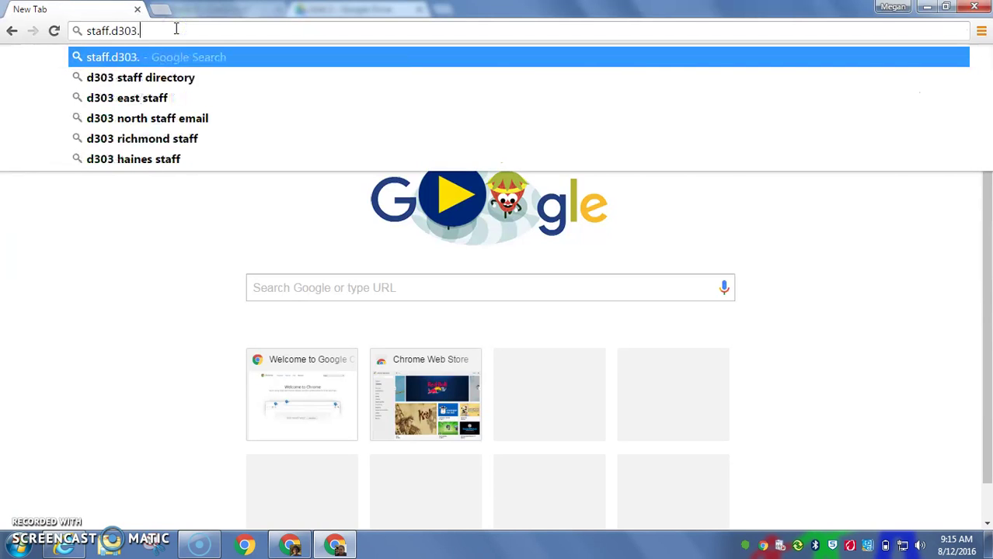
key(Return)
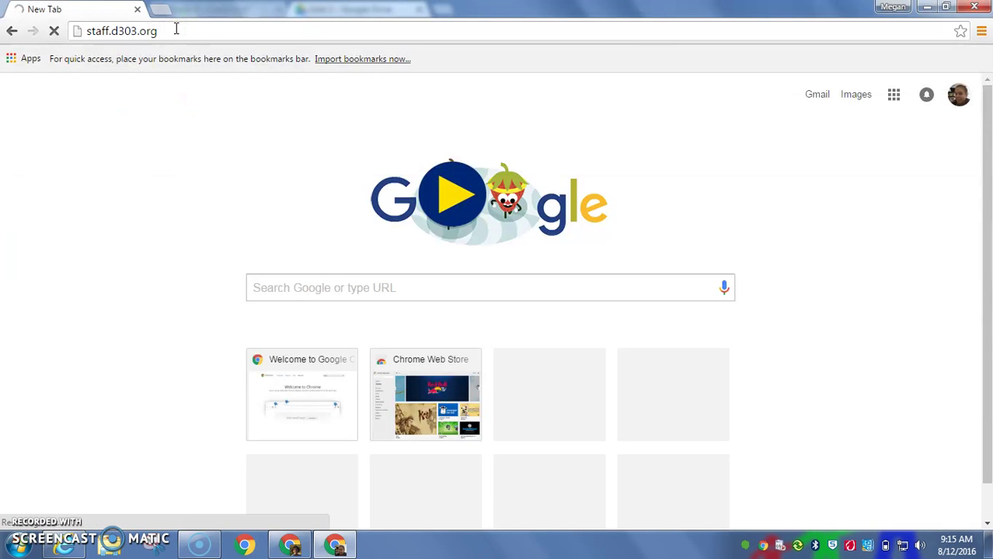
click(144, 31)
text(d303.org)
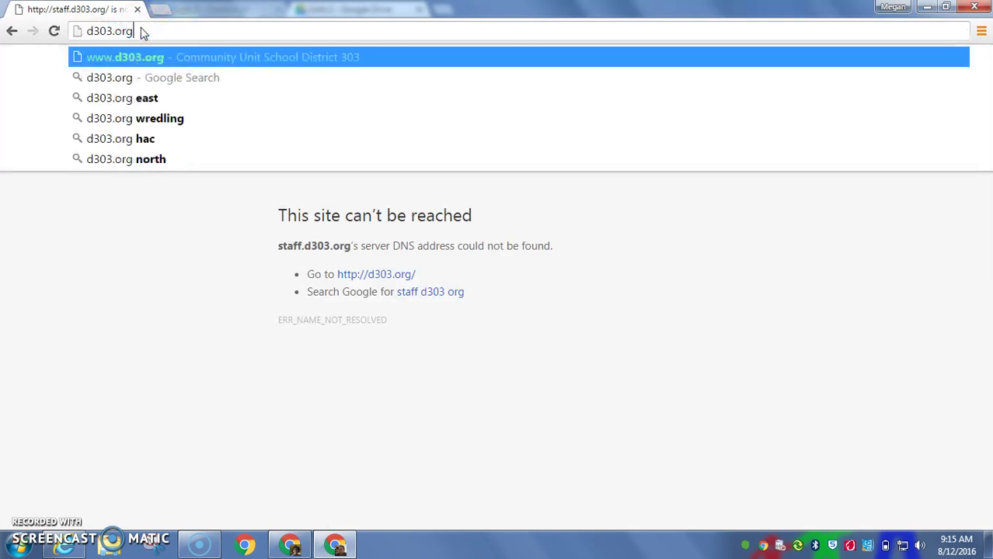
key(Return)
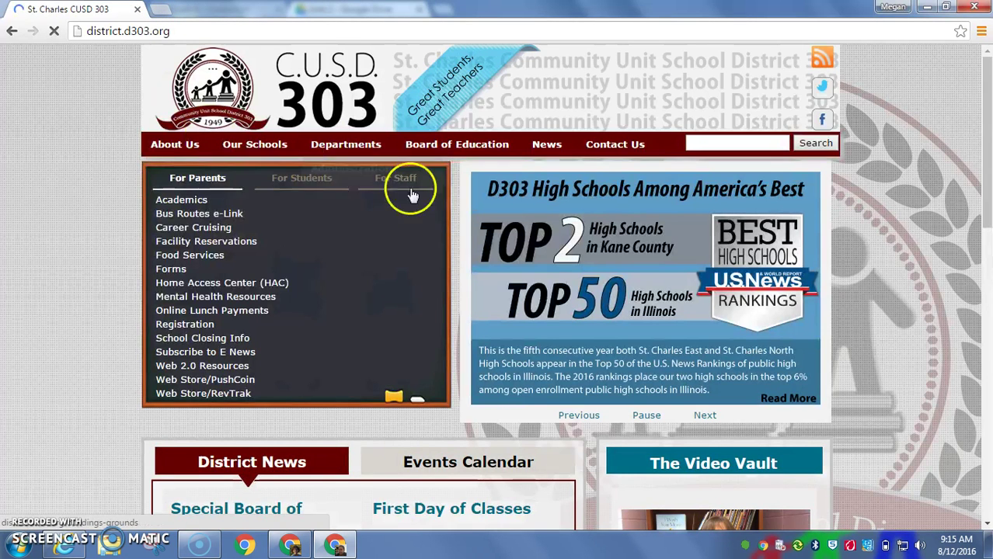
Open the Staff Website link from the district page's For Staff panel.
click(404, 177)
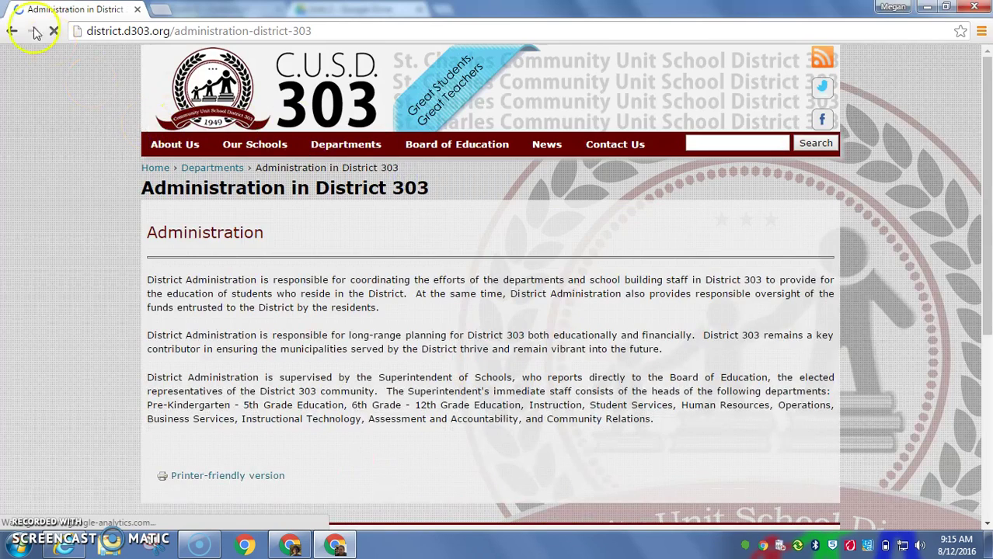
click(14, 31)
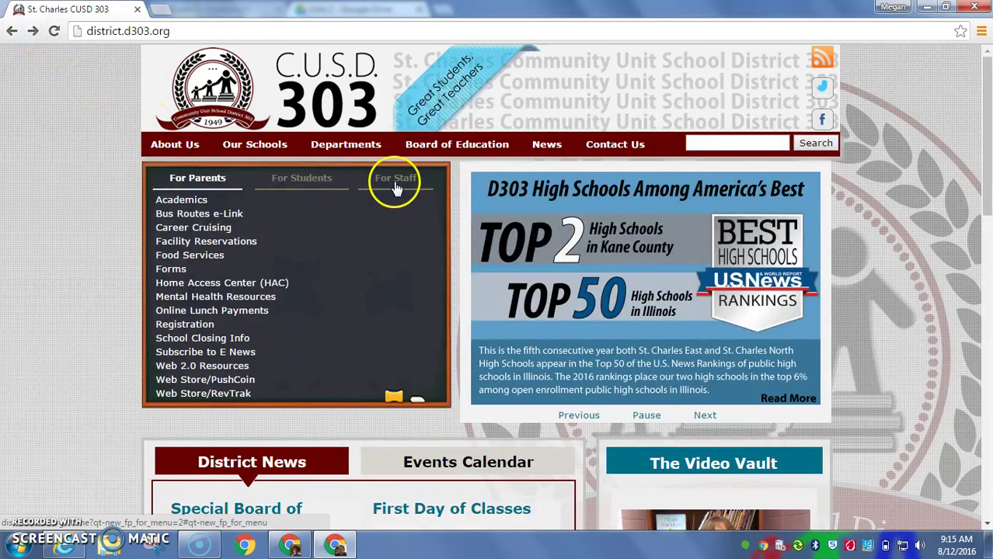
click(398, 184)
click(365, 201)
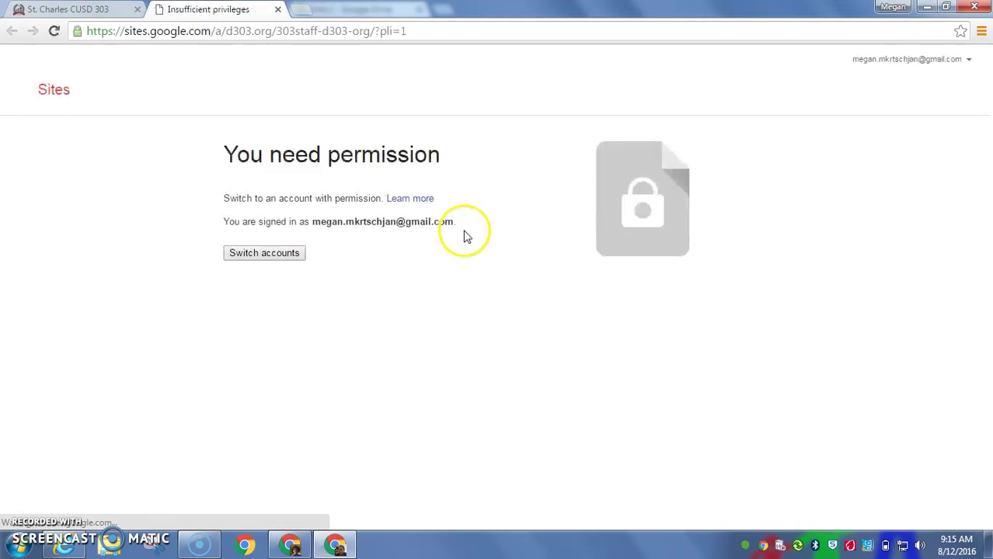
Try Switch accounts on the 'You need permission' page, check the profile menu, then close the personal window.
click(255, 159)
click(260, 255)
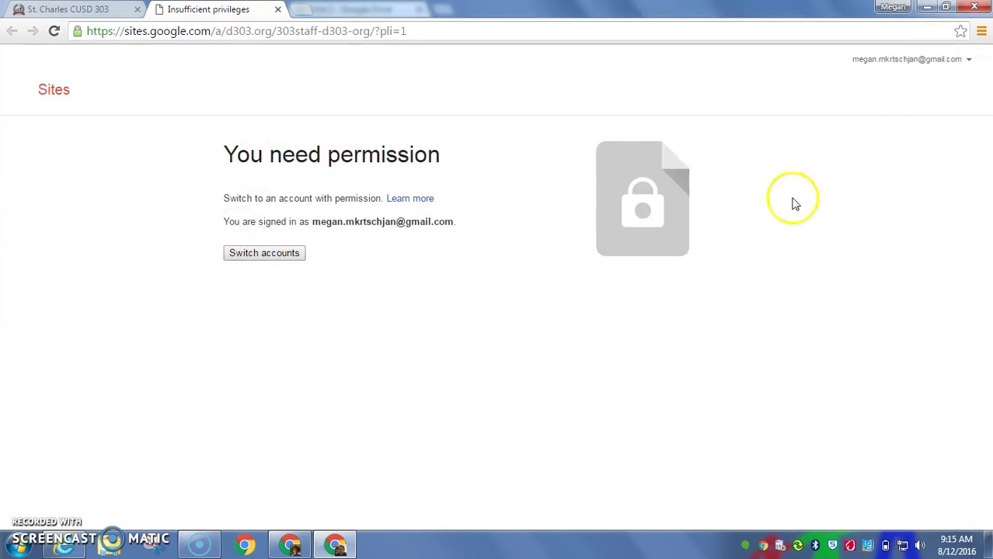
click(894, 7)
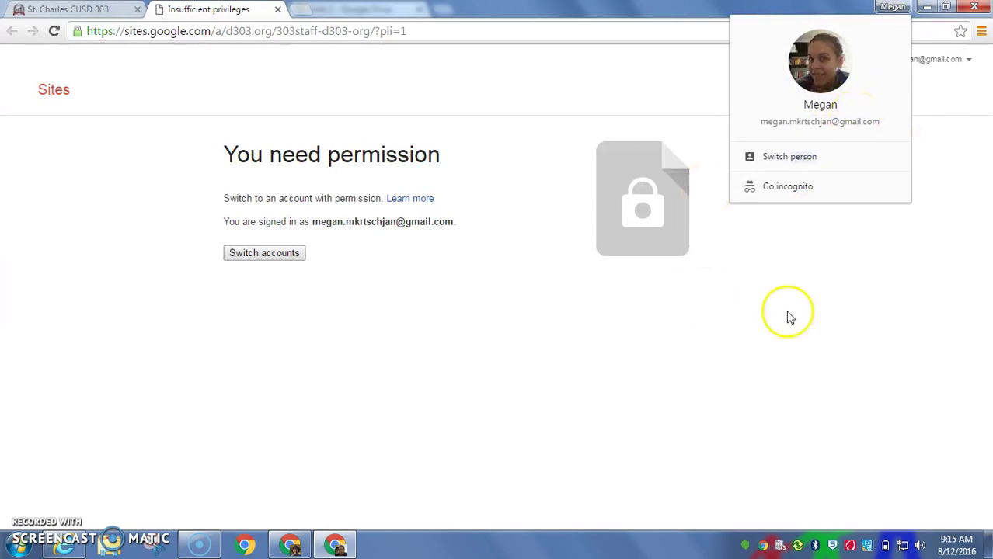
click(929, 323)
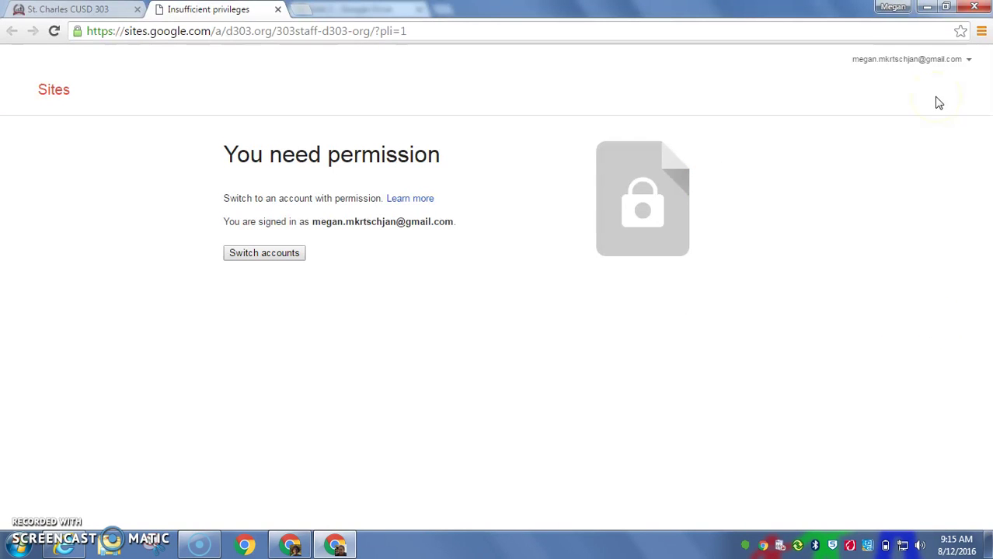
click(974, 7)
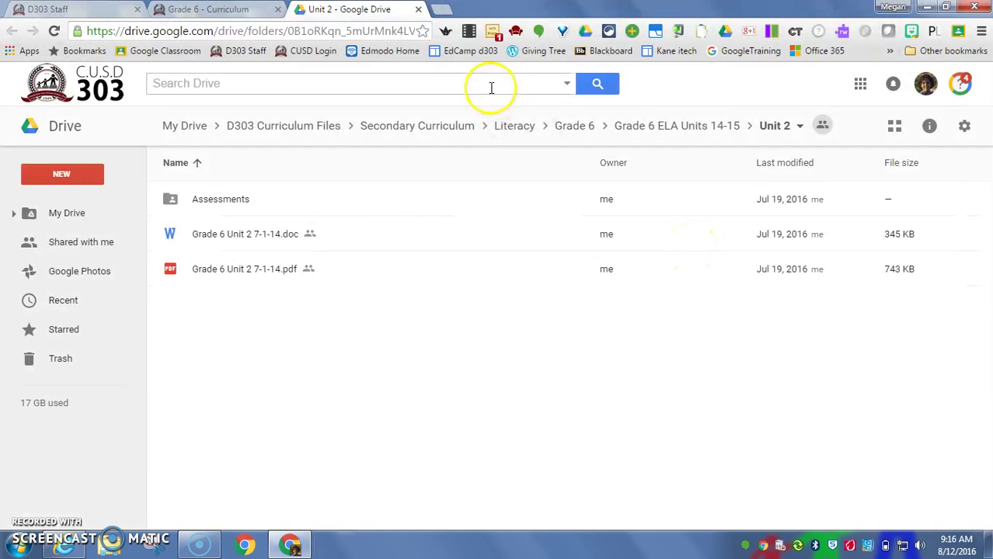
Close the Unit 2 Drive tab, cancel and discard the Grade 6 page edits, and check the school account.
click(418, 9)
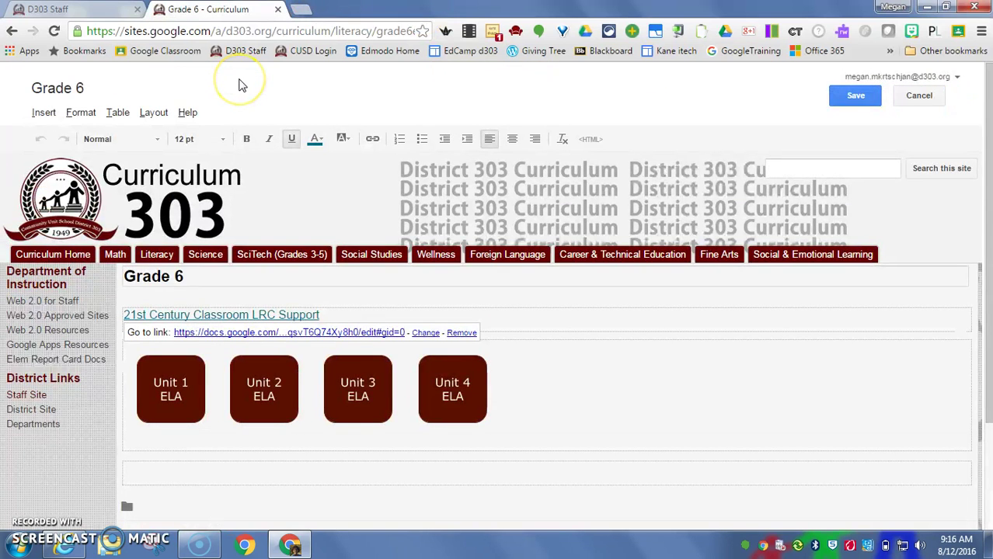
click(919, 95)
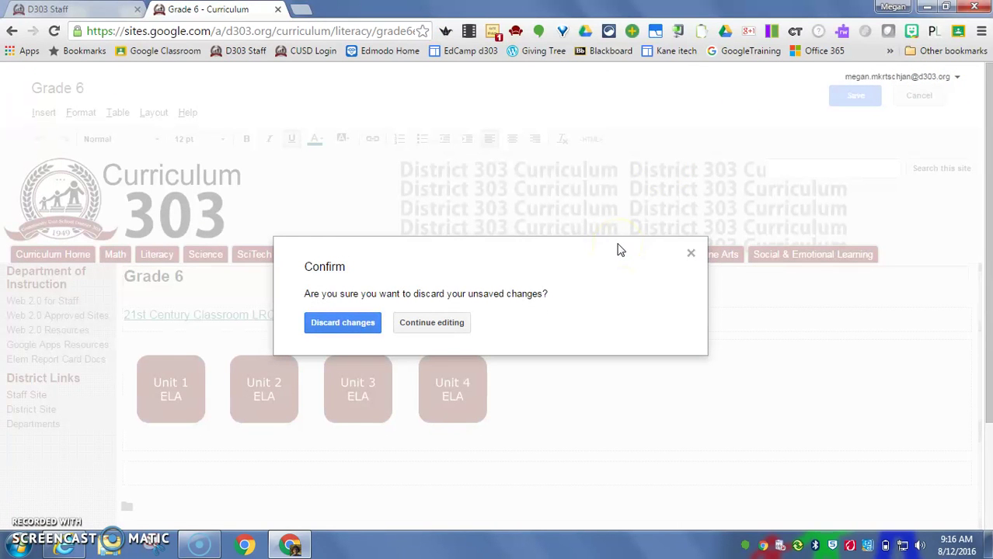
click(343, 324)
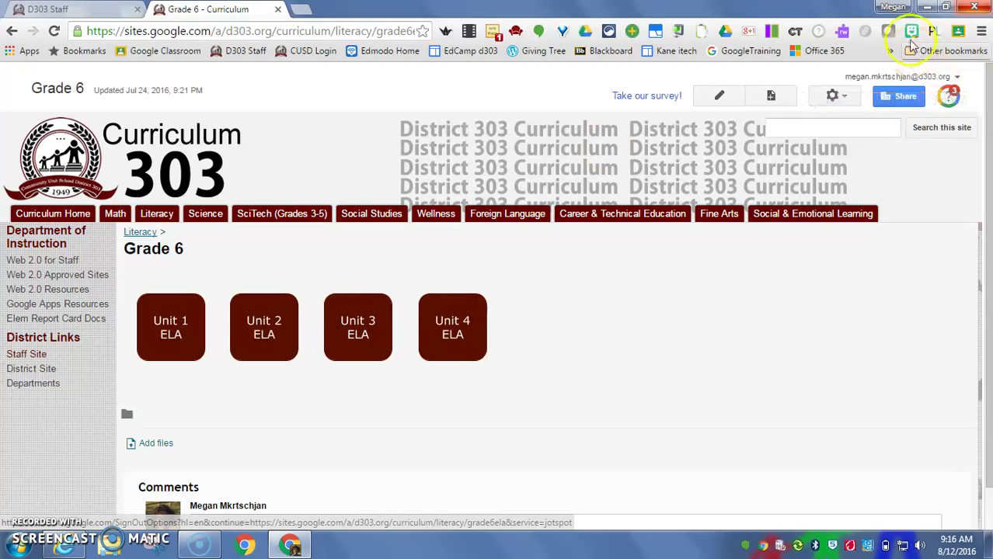
click(895, 7)
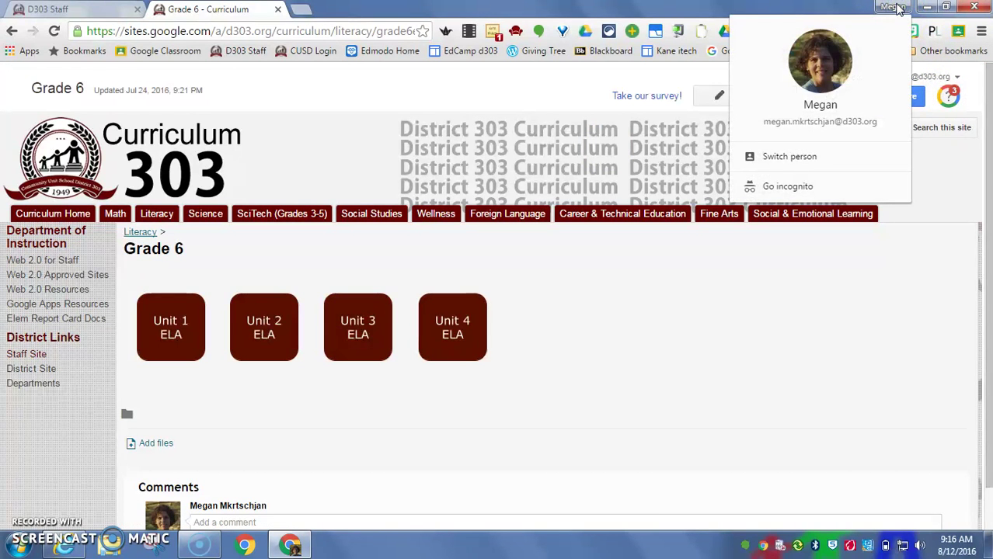